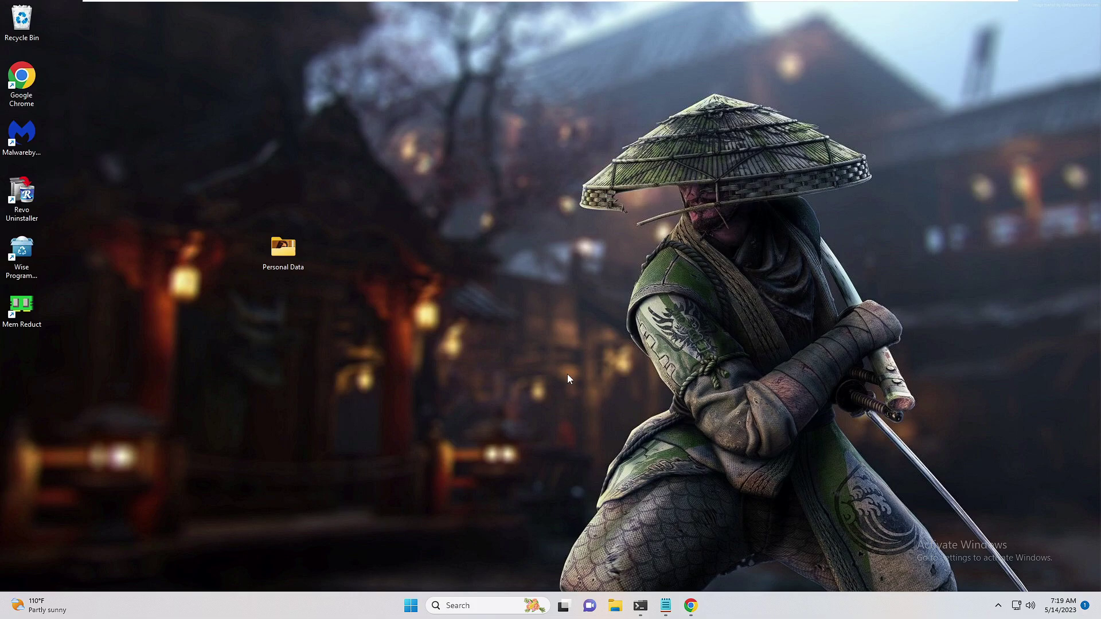
Move the Personal Data folder to a new spot on the desktop.
drag(298, 268, 386, 213)
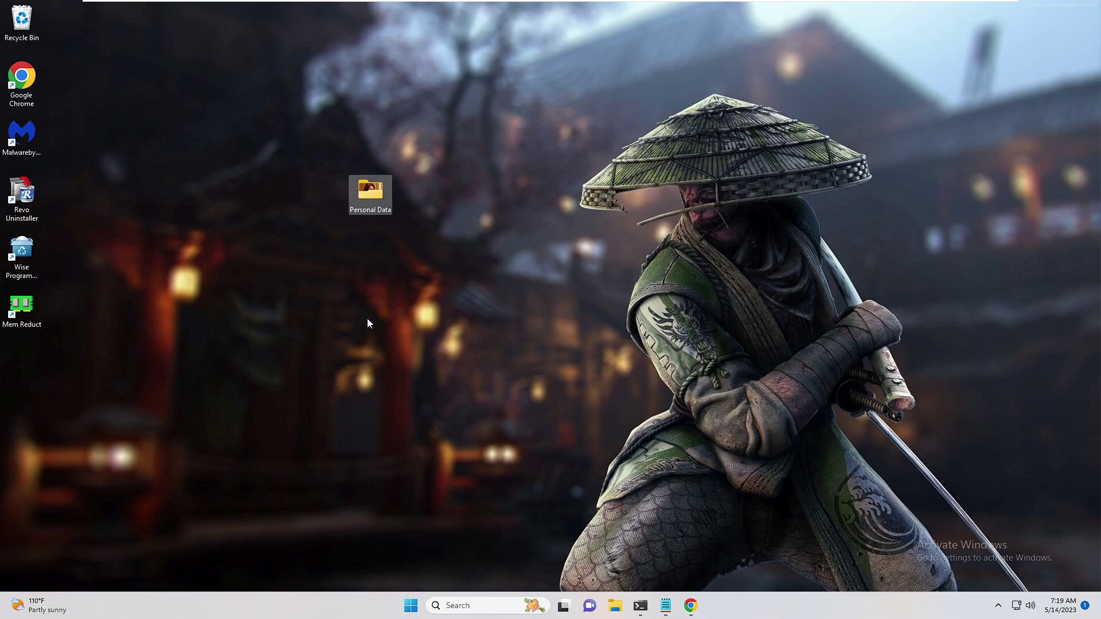
Download WFHSetup_4.4.3.202.exe from the Wise Folder Hider free download page and run it.
click(690, 606)
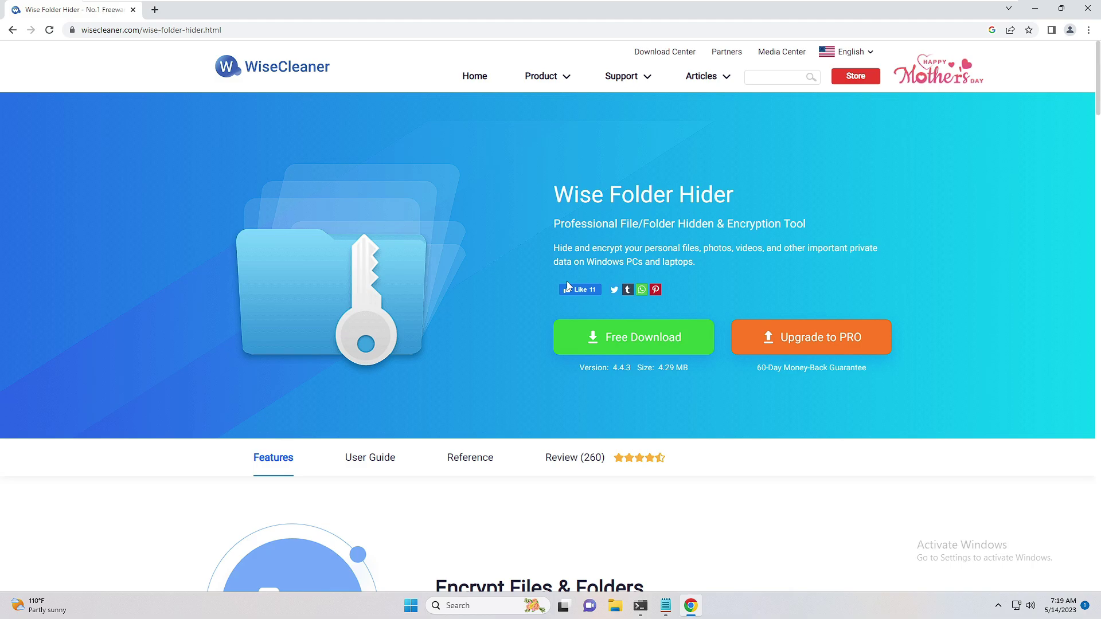
click(630, 345)
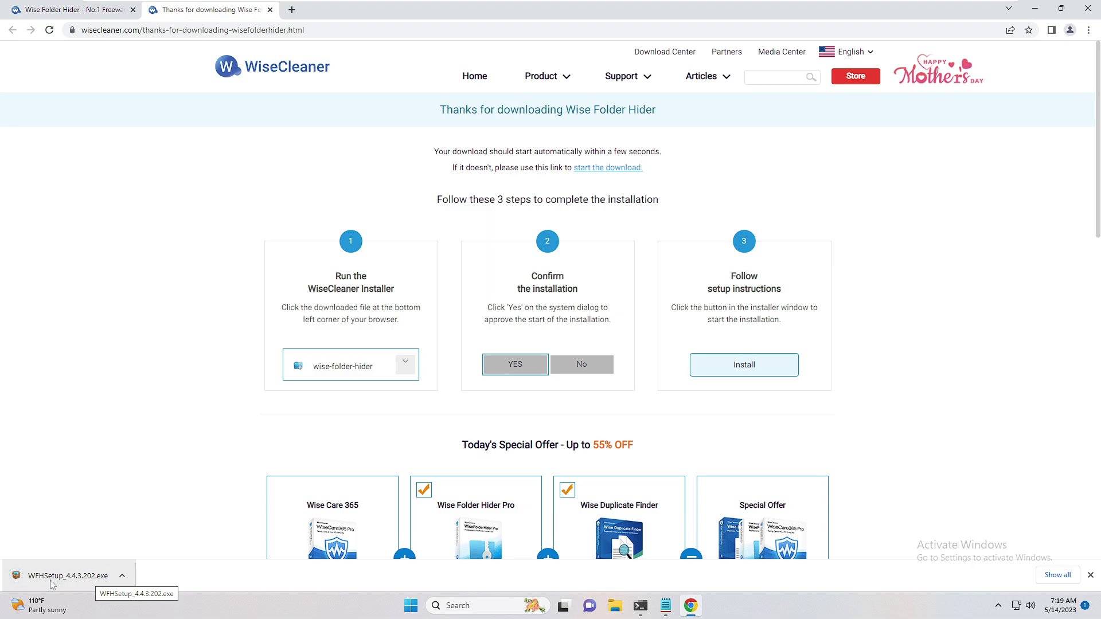
click(81, 577)
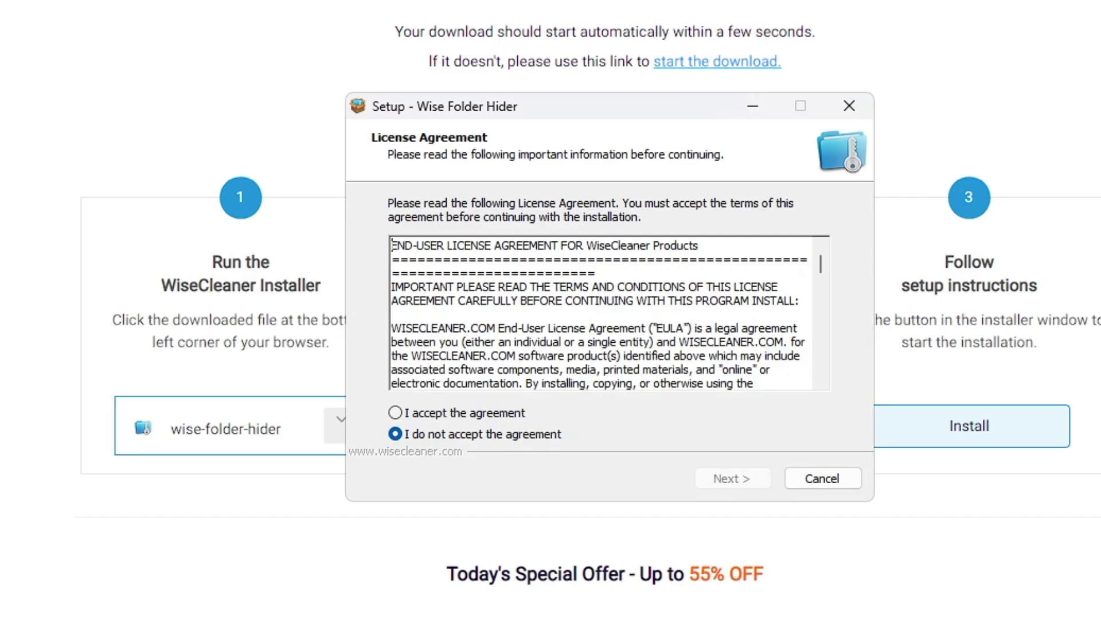
Accept the licence and install Wise Folder Hider to C:\Program Files (x86)\Wise\Wise Folder Hider, then launch it.
click(1036, 13)
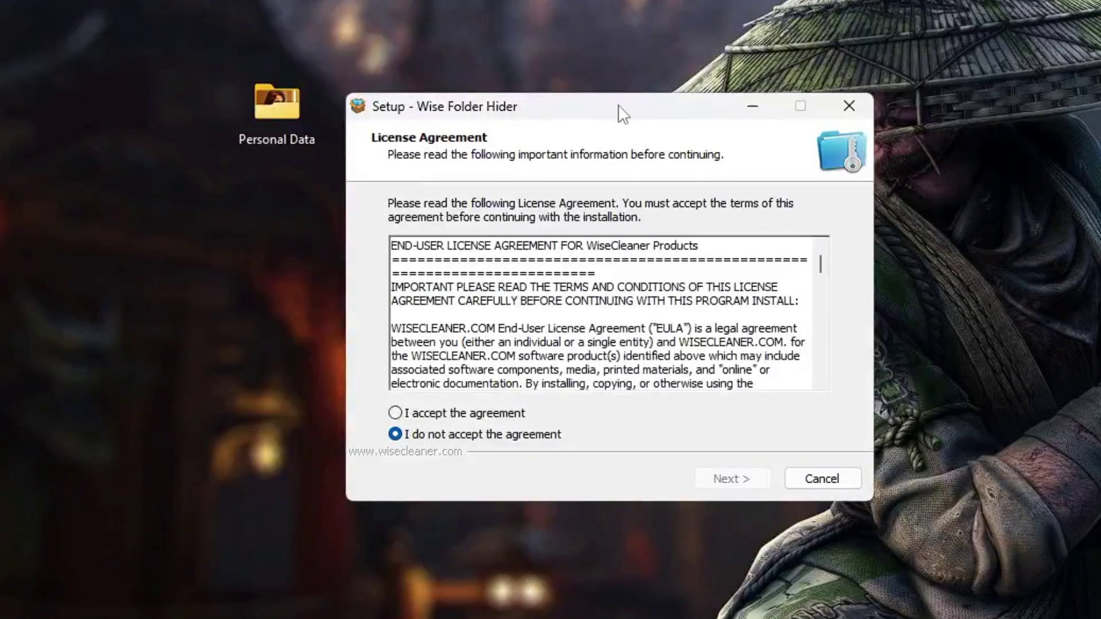
drag(620, 107, 669, 56)
click(524, 365)
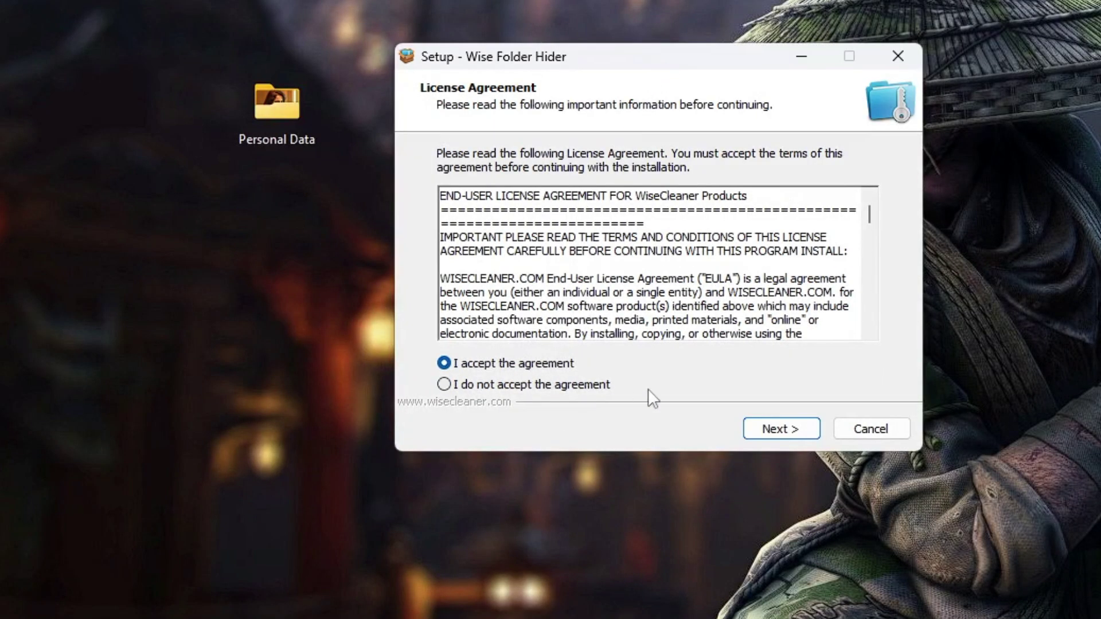
click(781, 430)
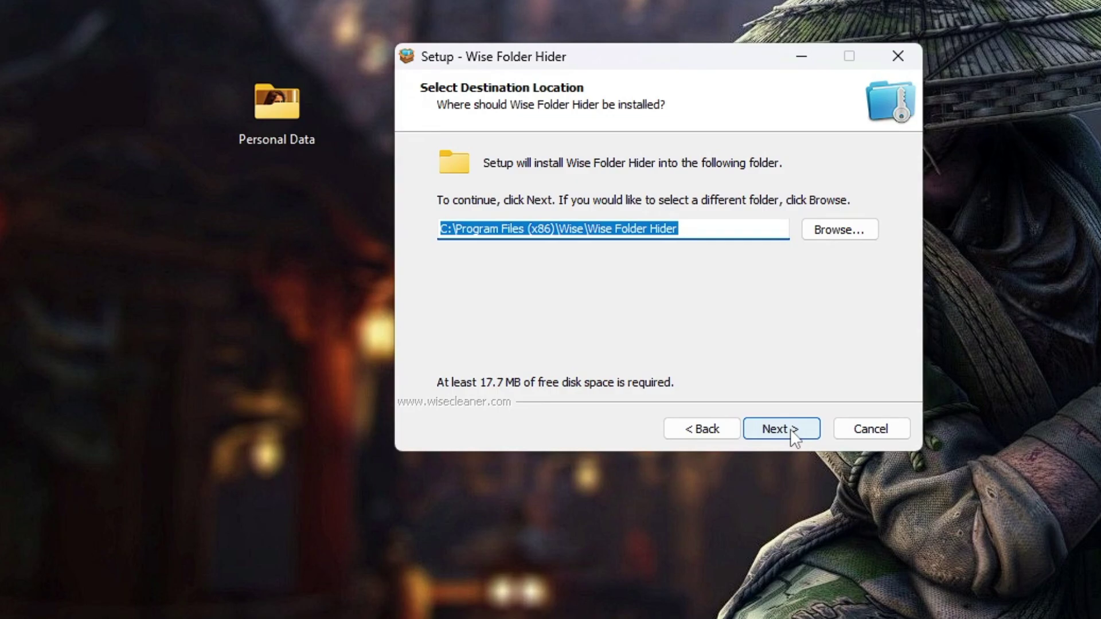
click(791, 429)
click(790, 429)
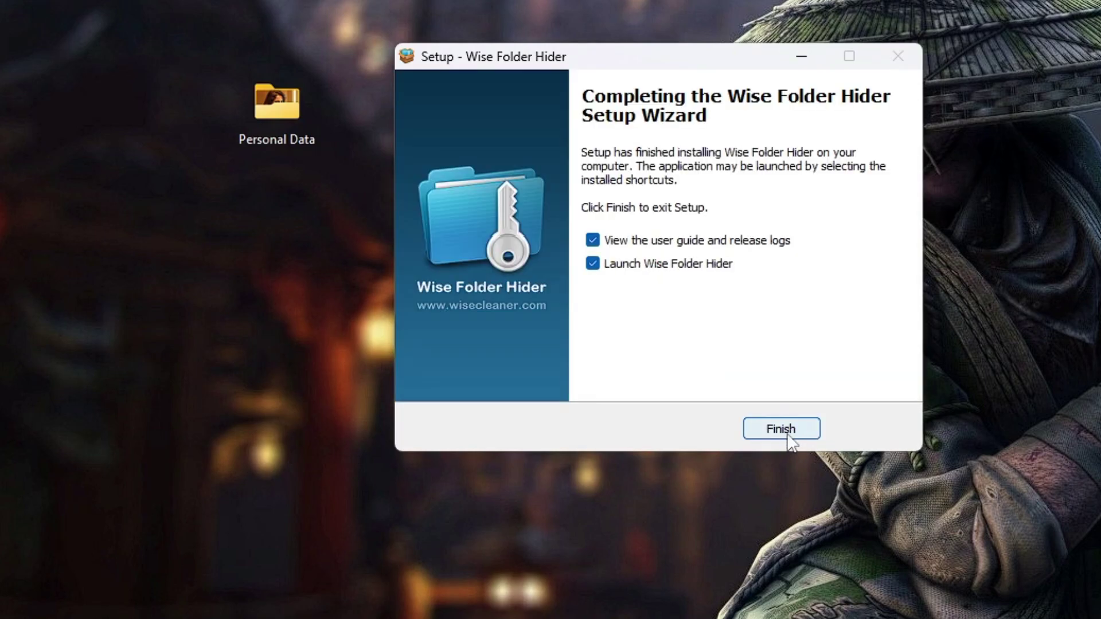
click(788, 435)
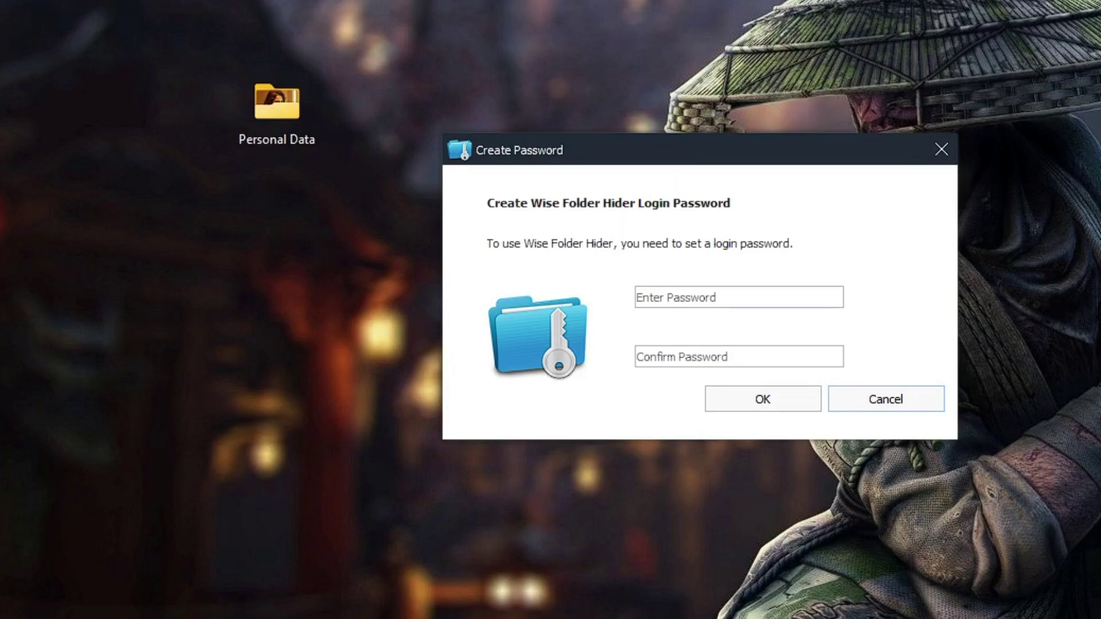
Enter a new Wise Folder Hider login password and retype it to confirm.
click(738, 298)
text(•••••••••••)
click(710, 352)
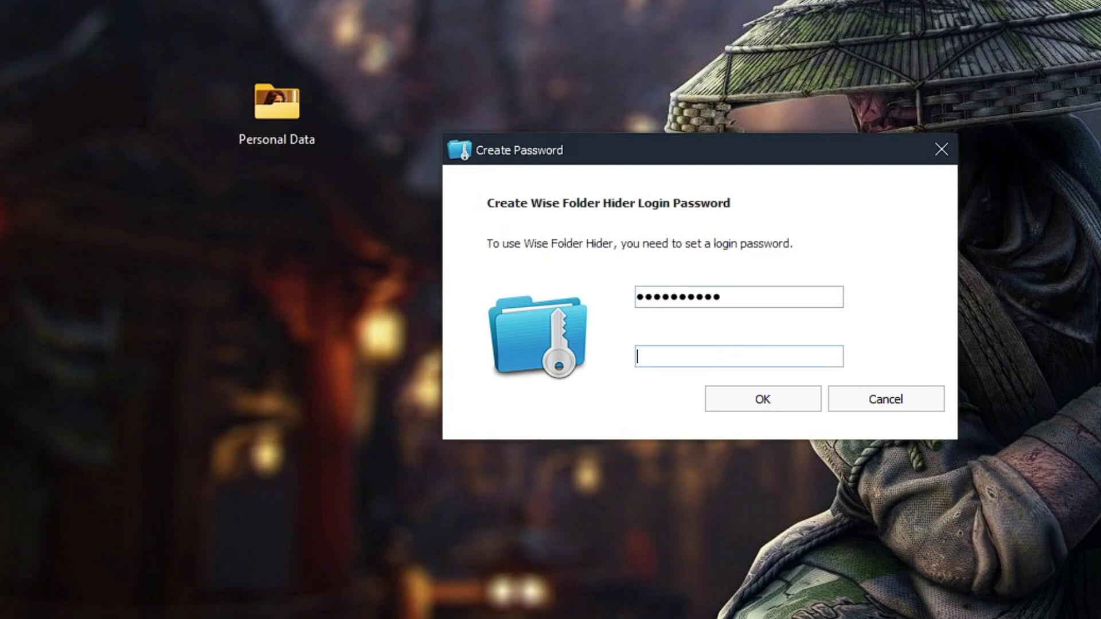
text(•••••••••••)
Save the login password, then drag Personal Data from the desktop into the Hide File list.
click(790, 403)
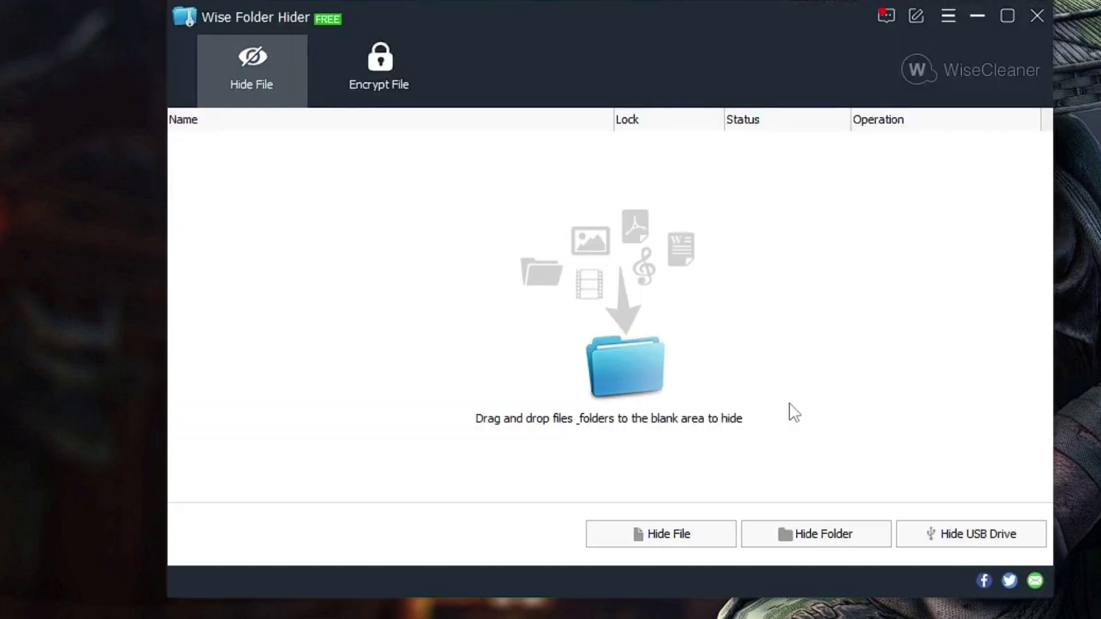
drag(570, 17, 741, 9)
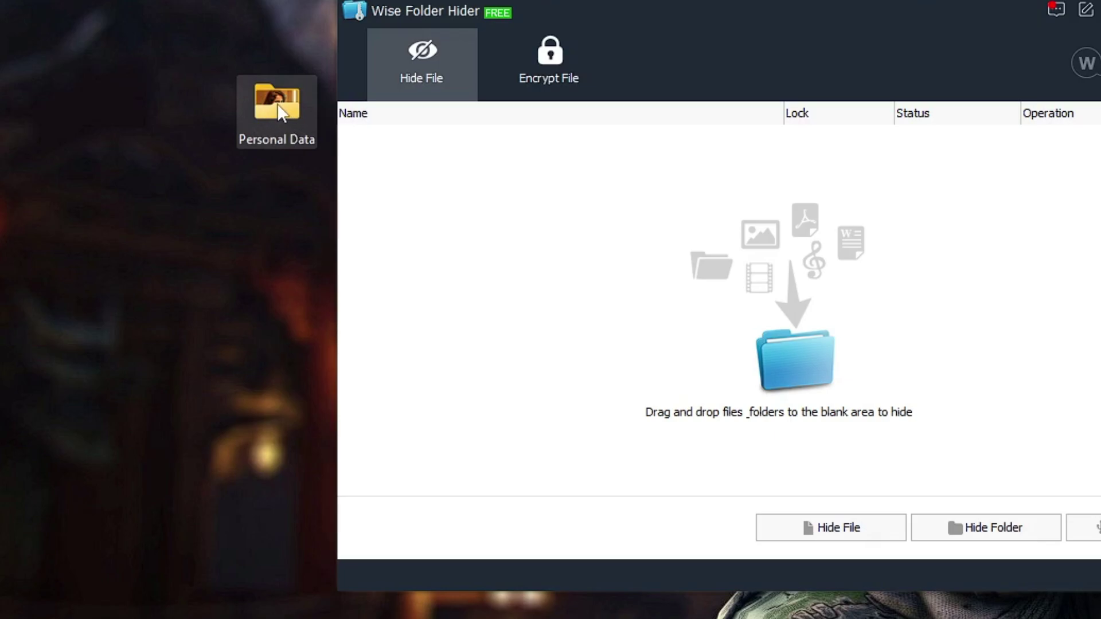
drag(280, 112, 311, 141)
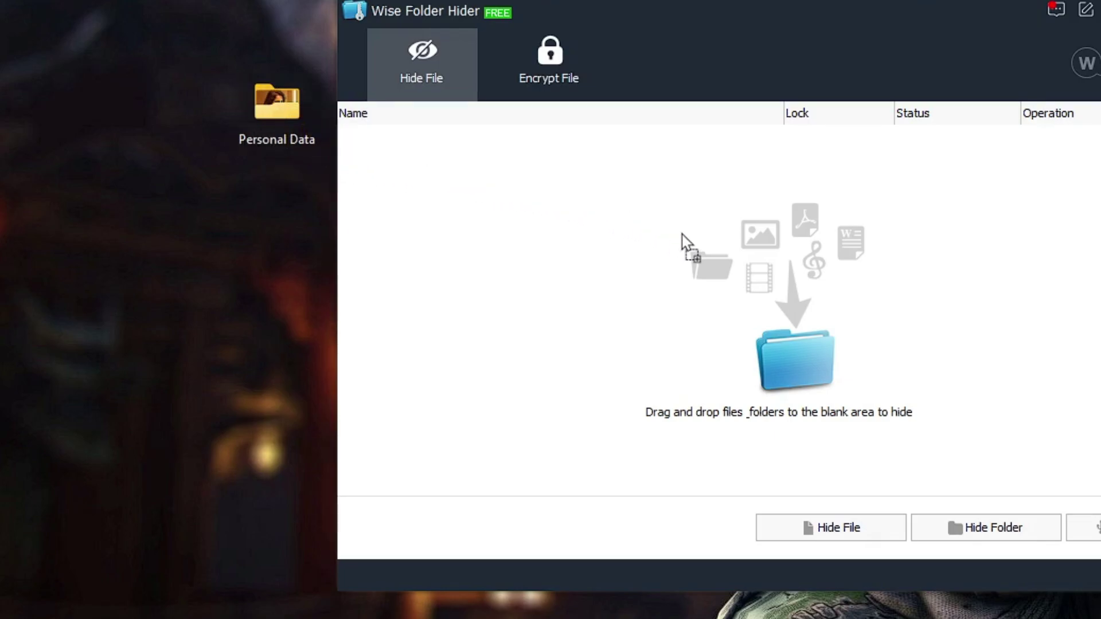
drag(786, 301, 785, 304)
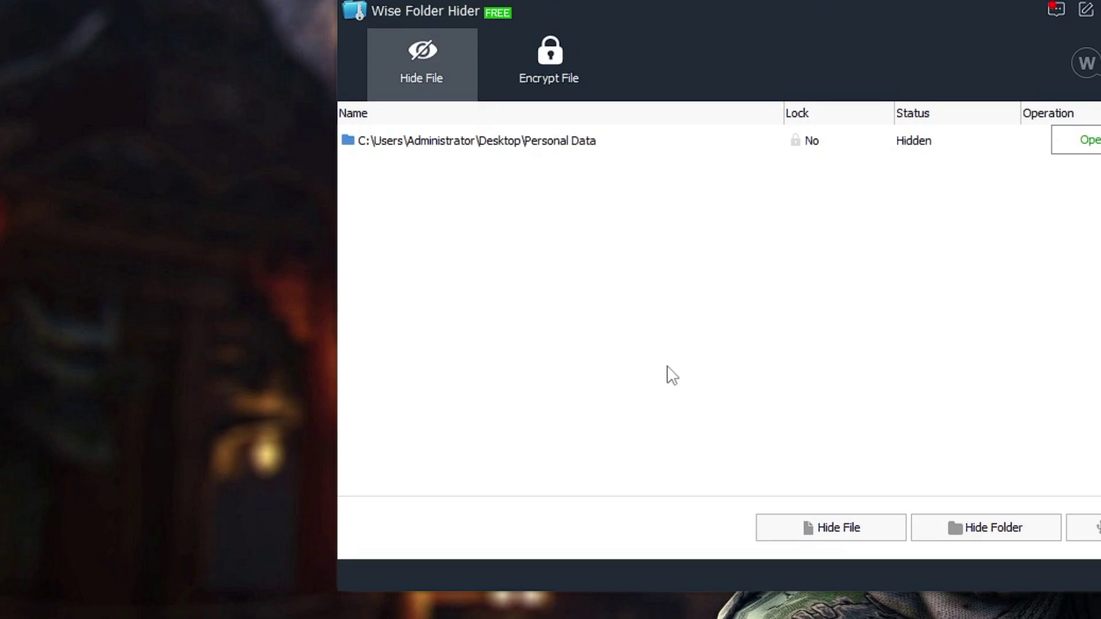
drag(791, 34, 688, 148)
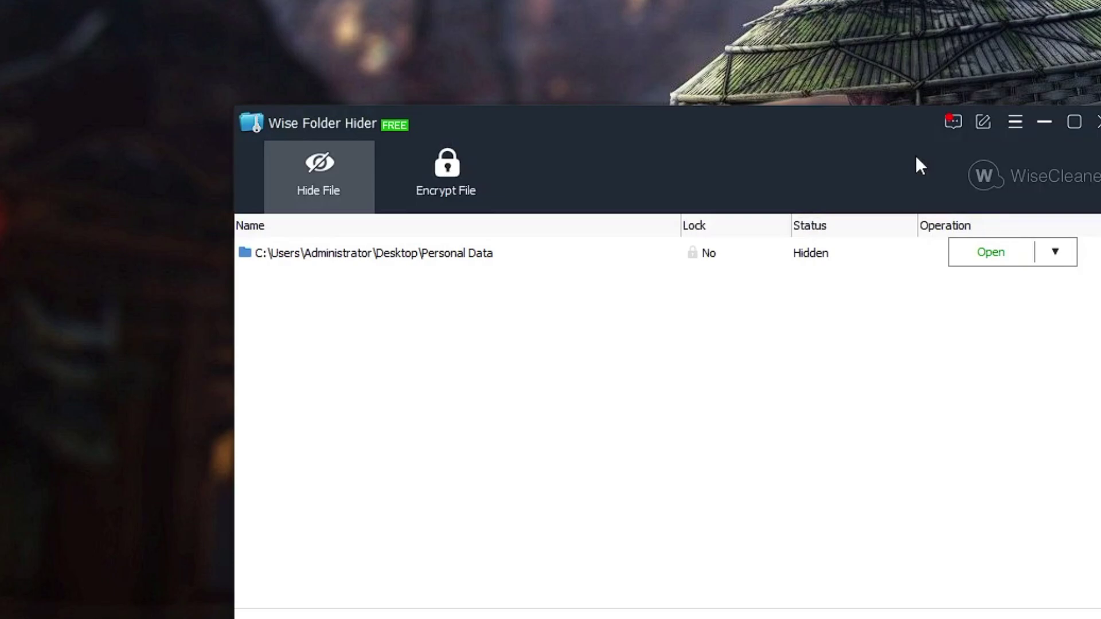
Close Wise Folder Hider while clearing its history, then relaunch it and log in with the login password.
click(1098, 126)
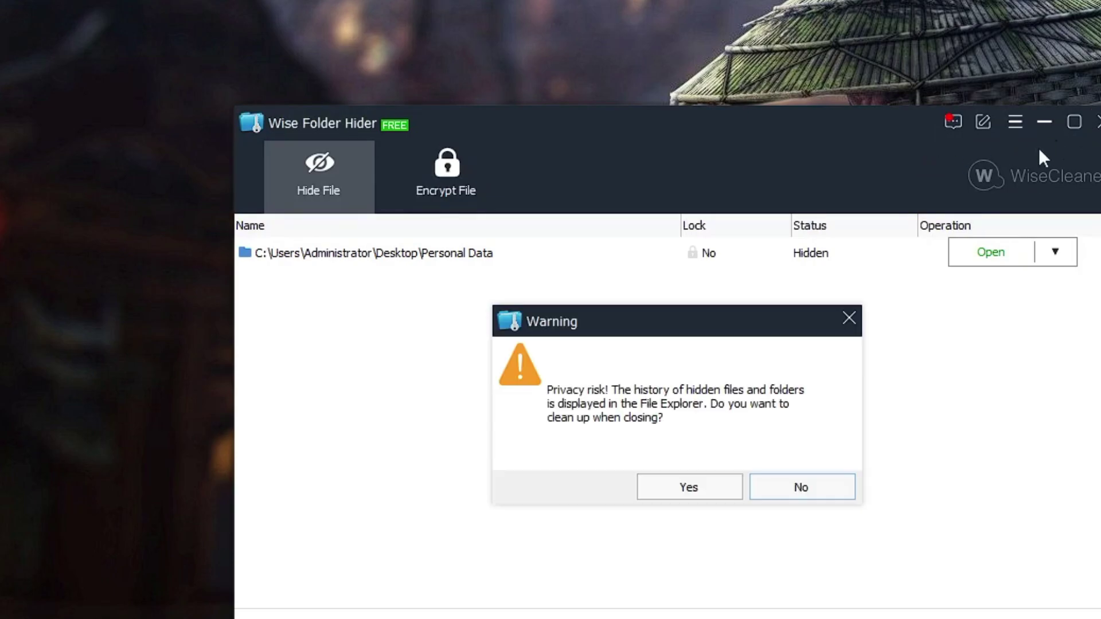
click(688, 489)
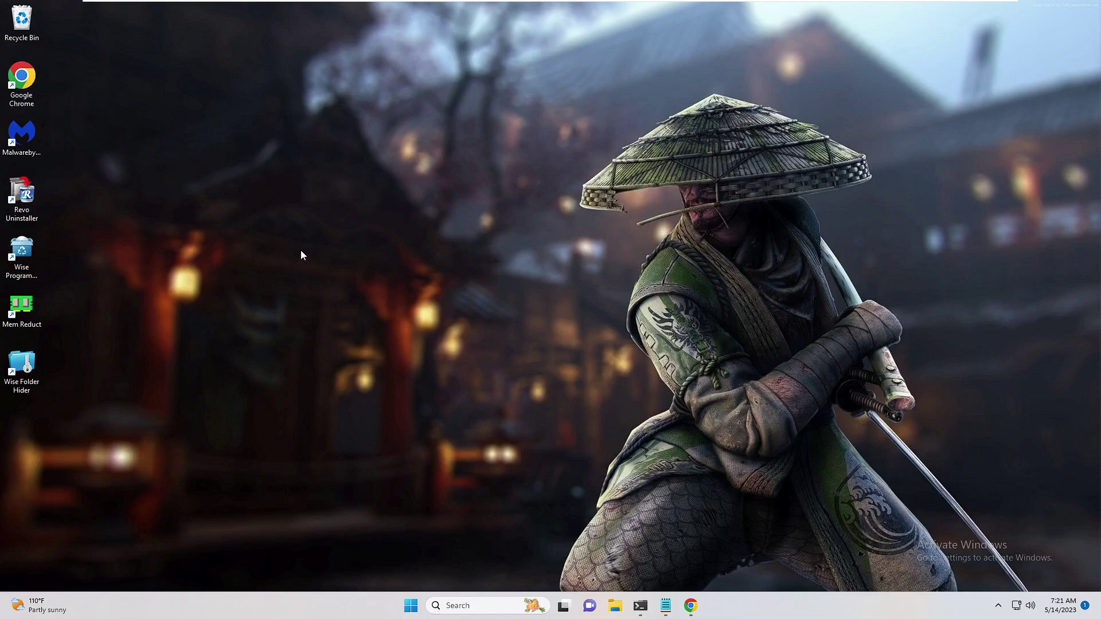
double_click(24, 370)
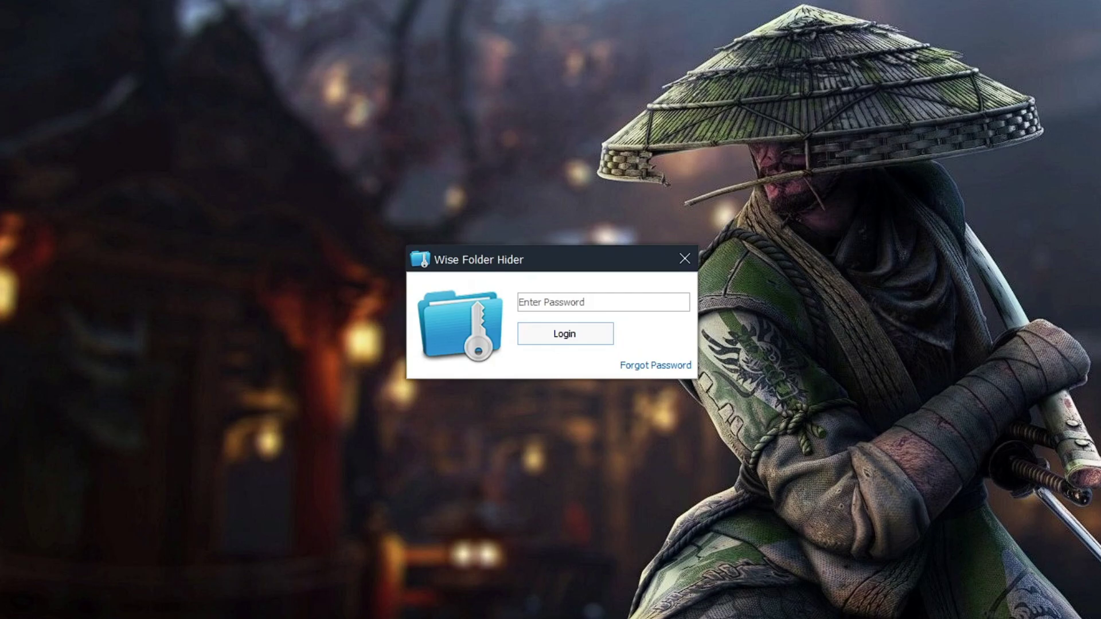
click(603, 302)
text(**********)
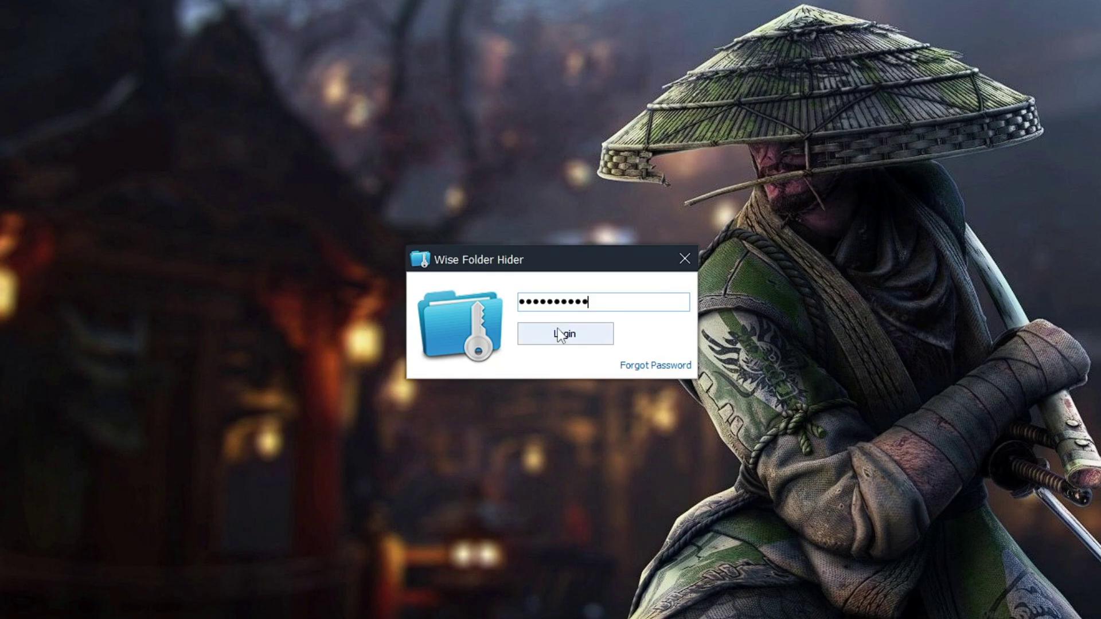
click(562, 335)
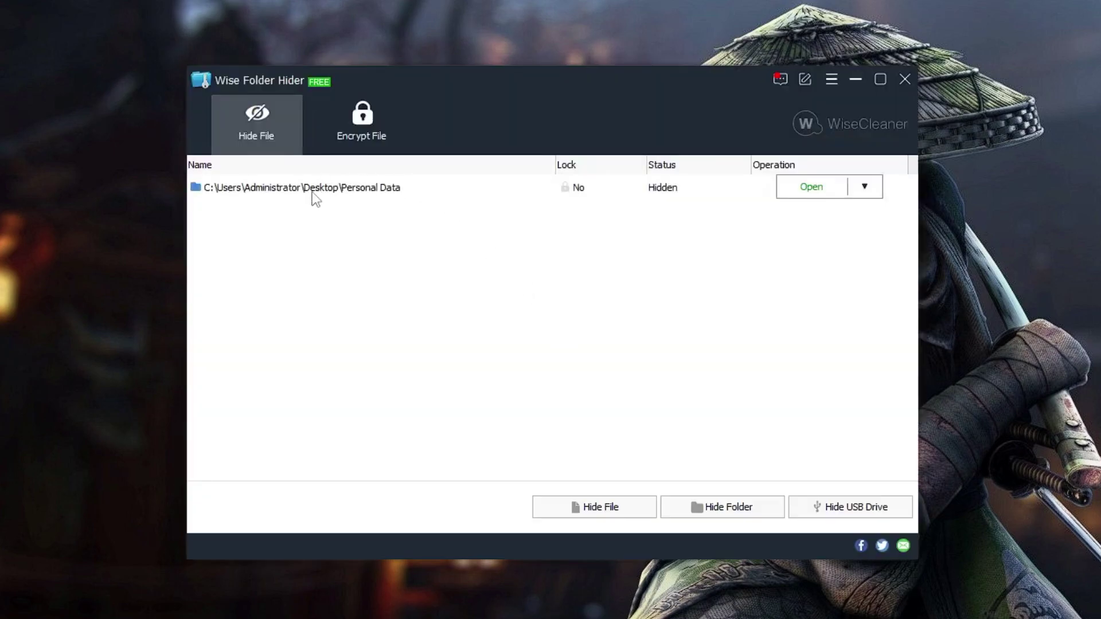
Unhide Personal Data, give it its own confirmed password so it shows Lock Yes, then close the program.
double_click(361, 191)
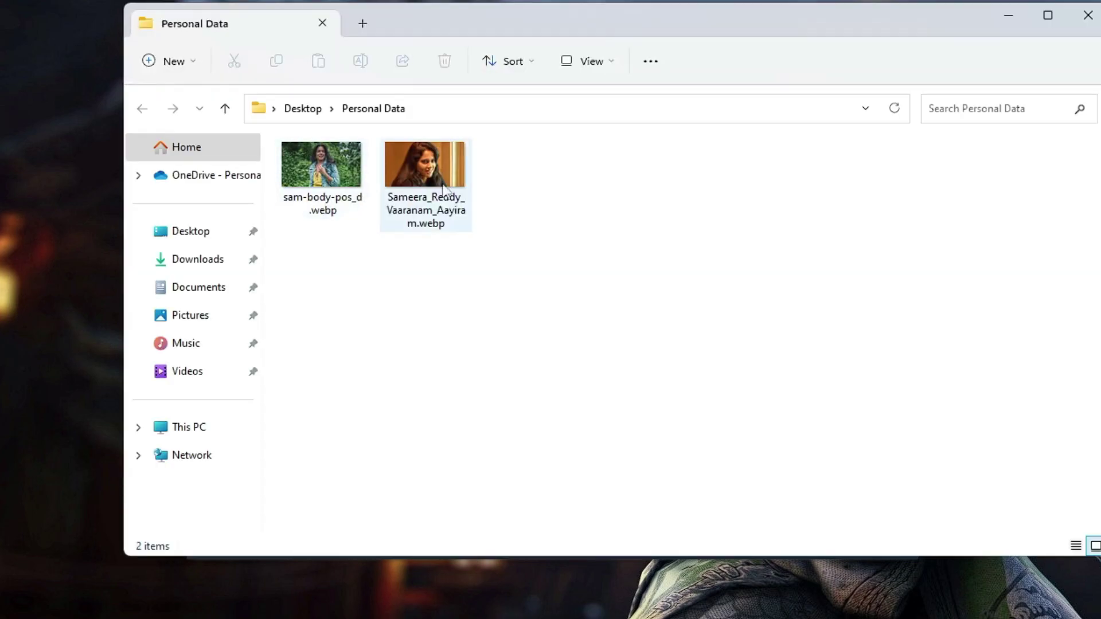
click(1088, 16)
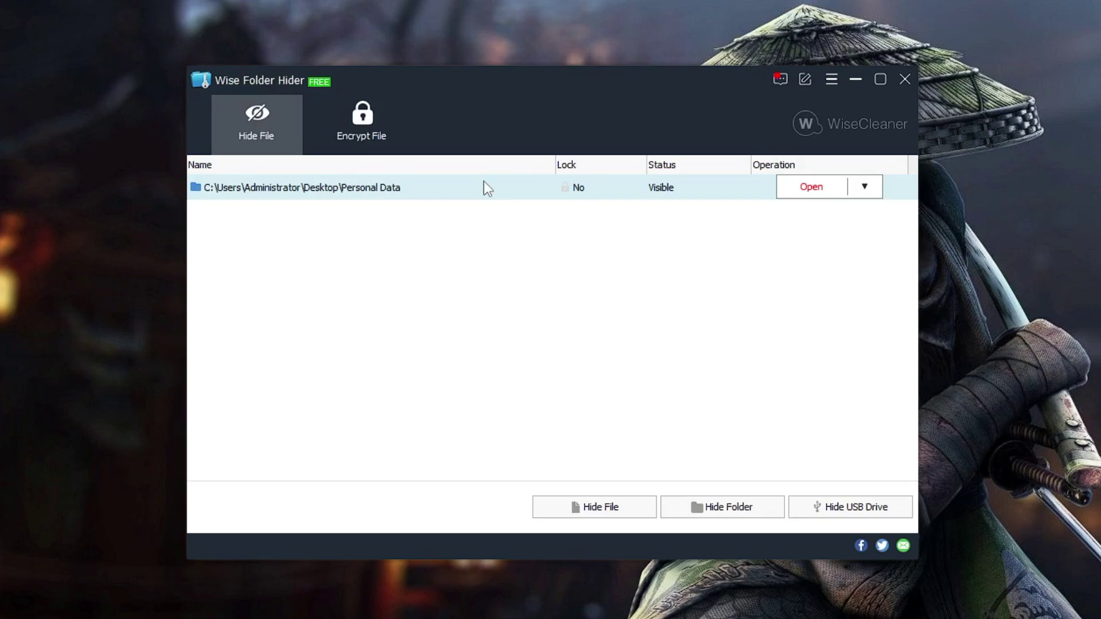
click(866, 191)
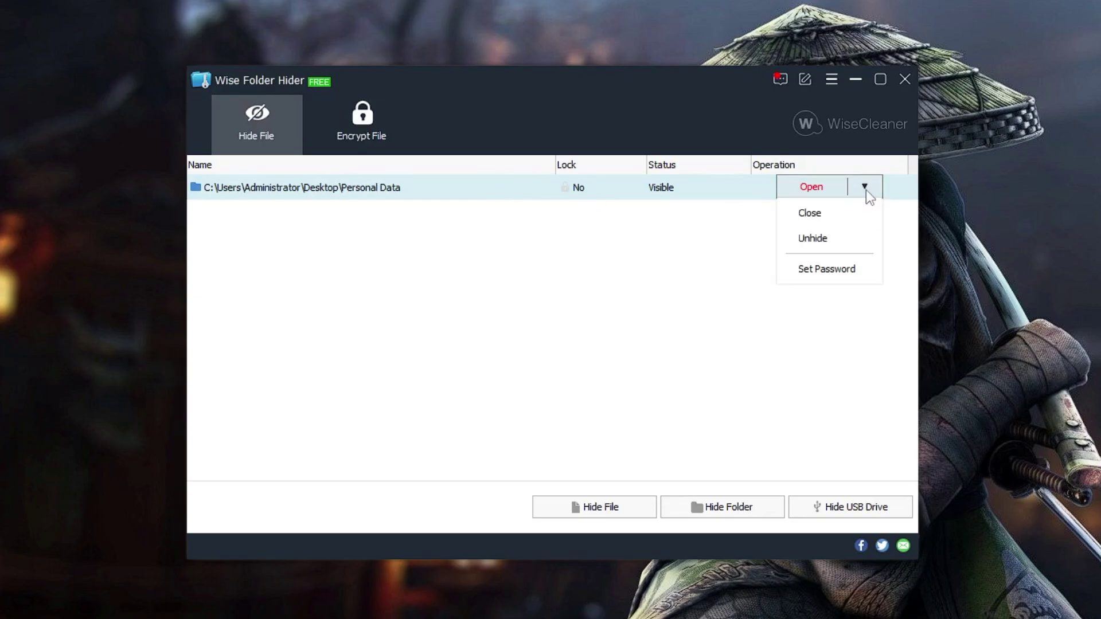
click(828, 274)
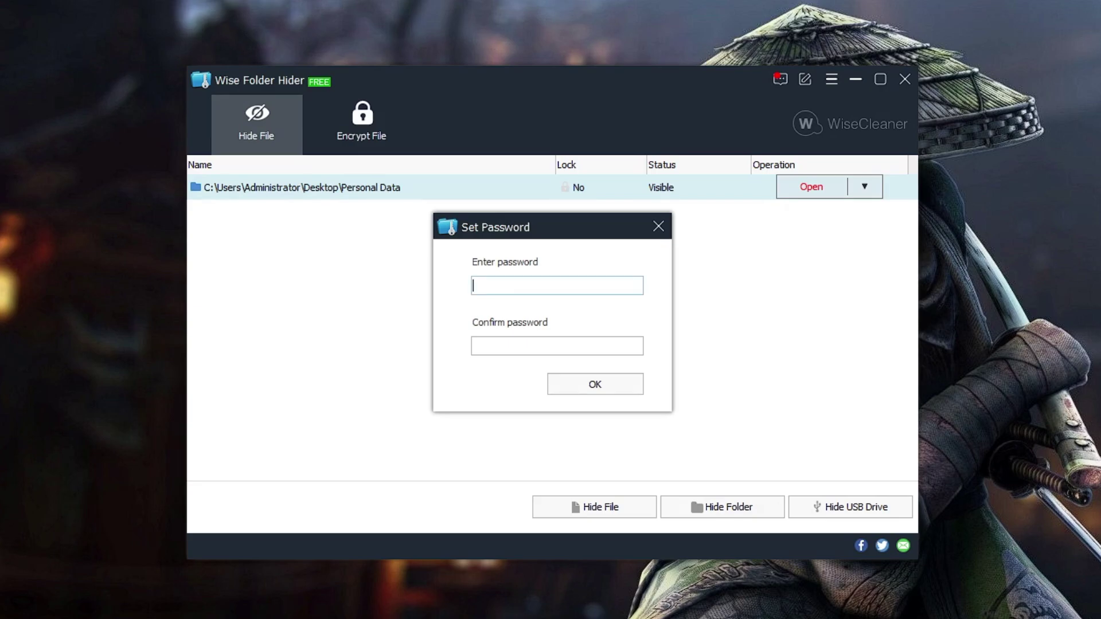
text(**********)
key(Tab)
text(**********)
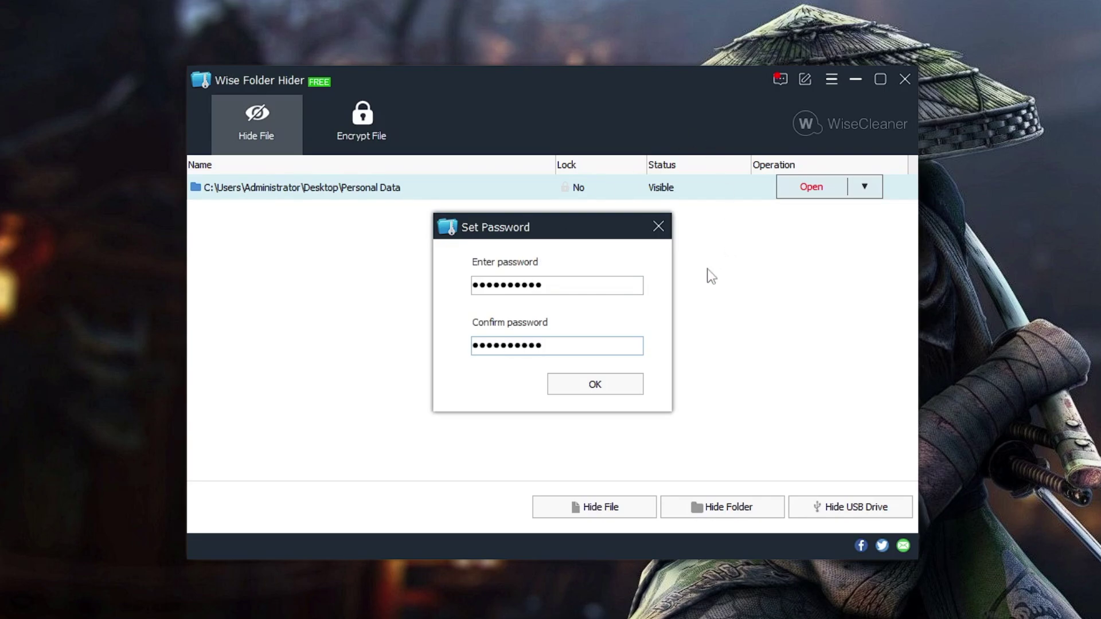
click(603, 389)
click(618, 383)
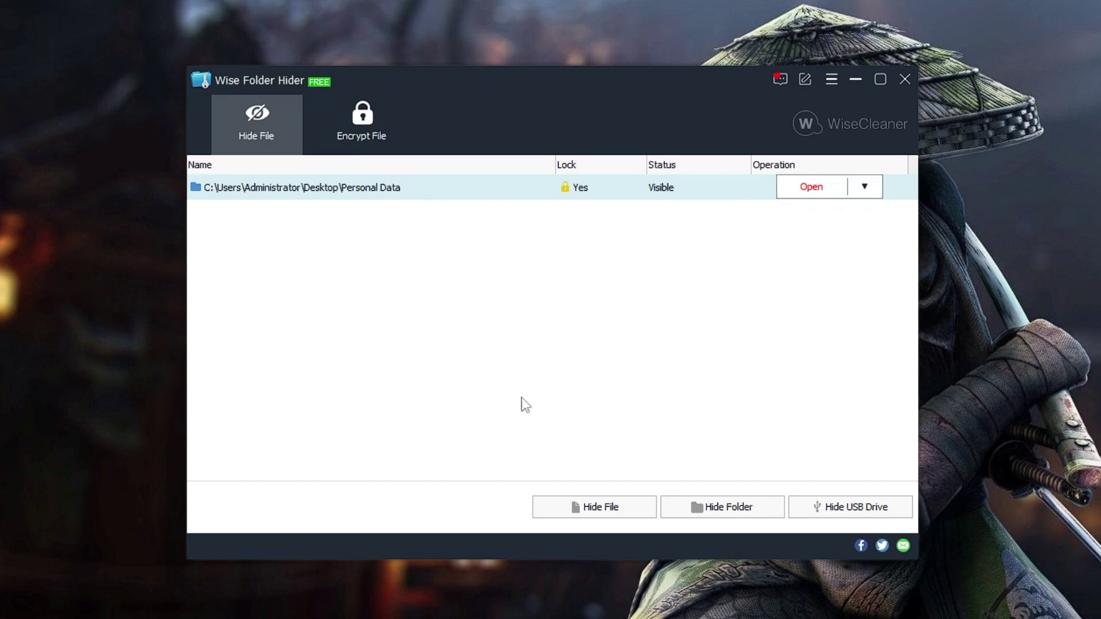
click(907, 79)
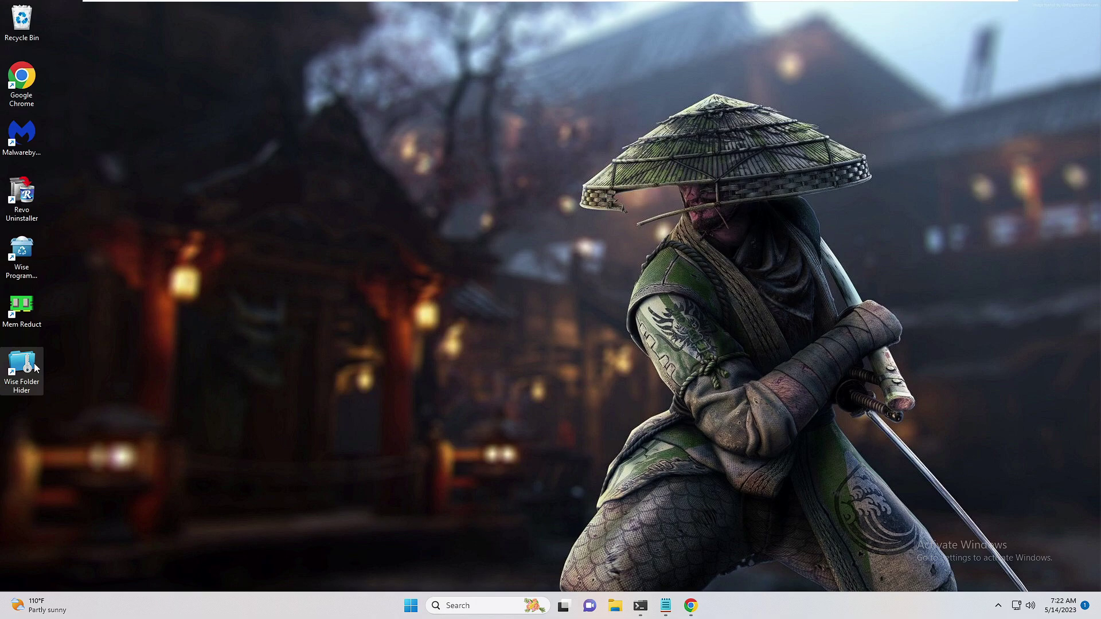
Relaunch Wise Folder Hider from its desktop icon and log in with the login password.
double_click(37, 368)
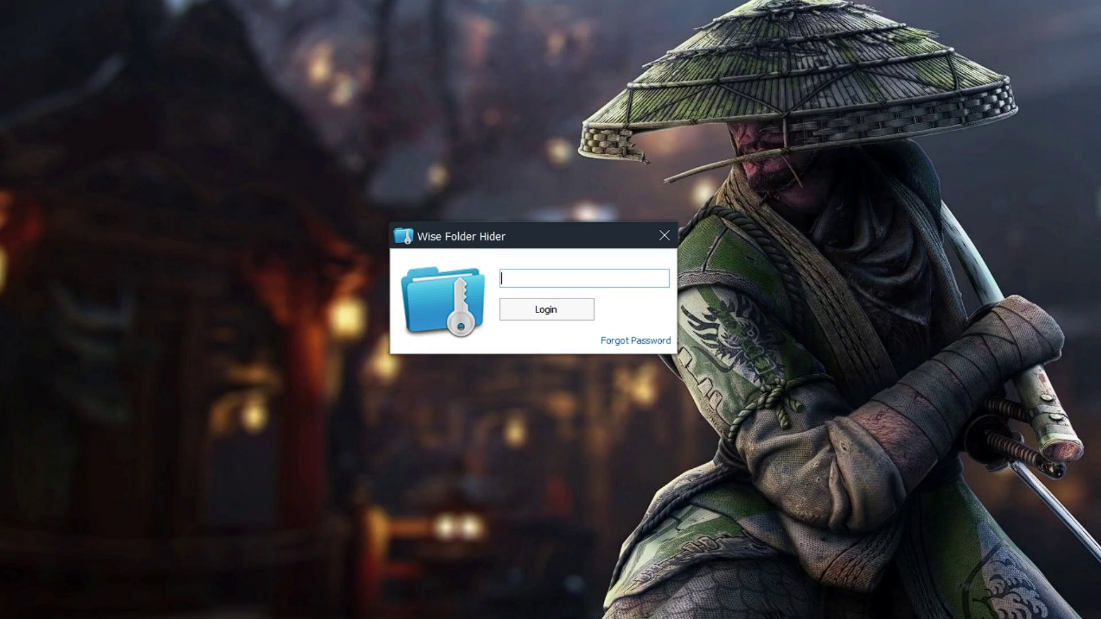
text(••••••••)
text(••)
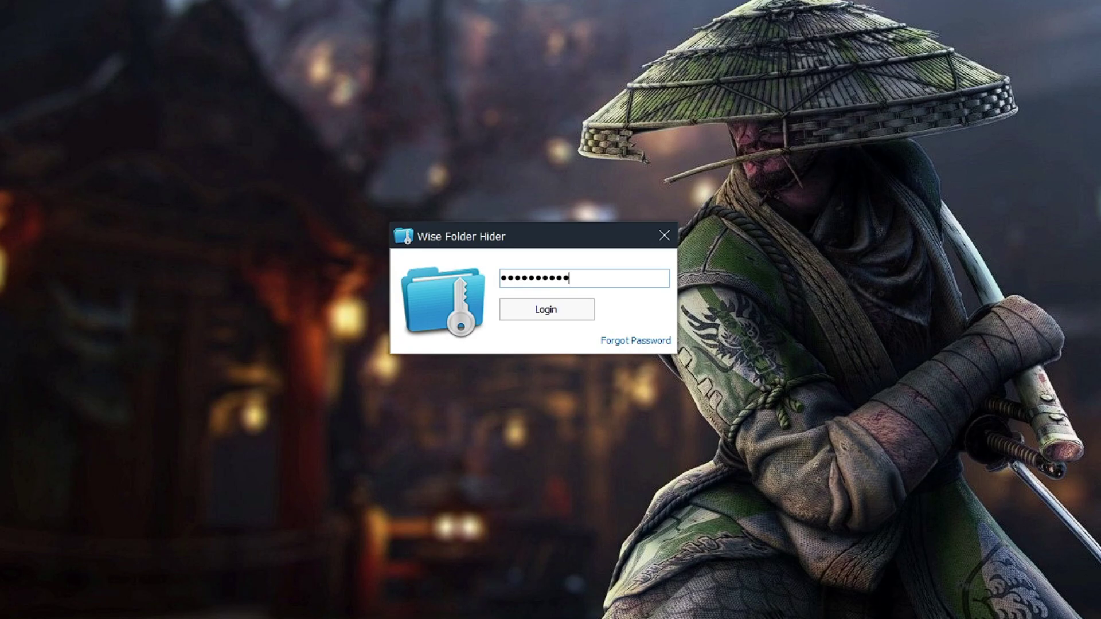
click(549, 311)
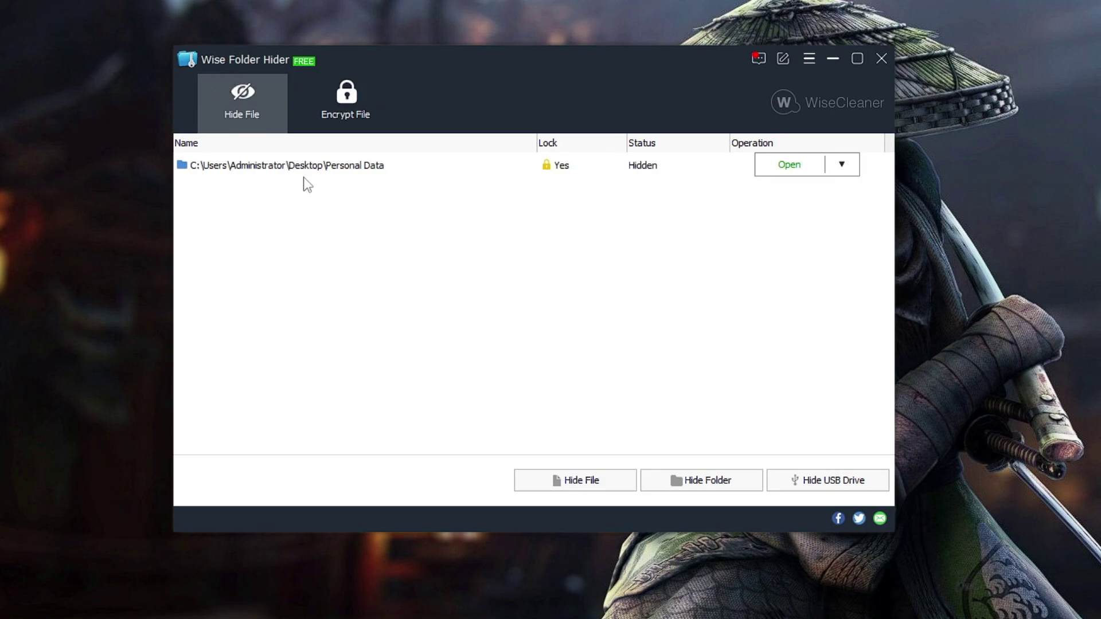
double_click(350, 174)
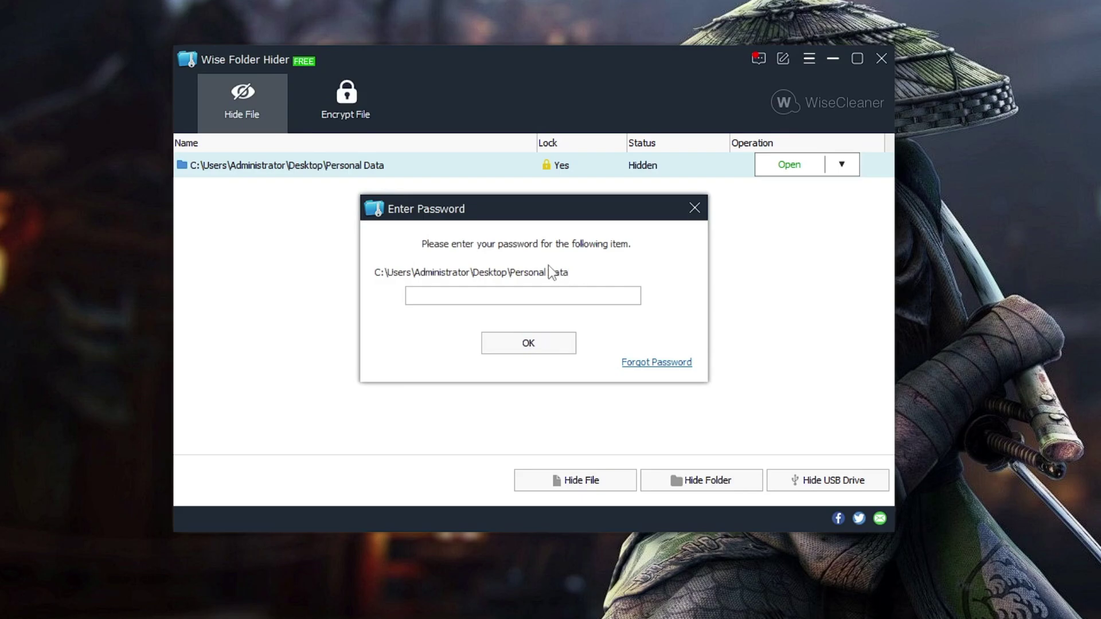
key(Escape)
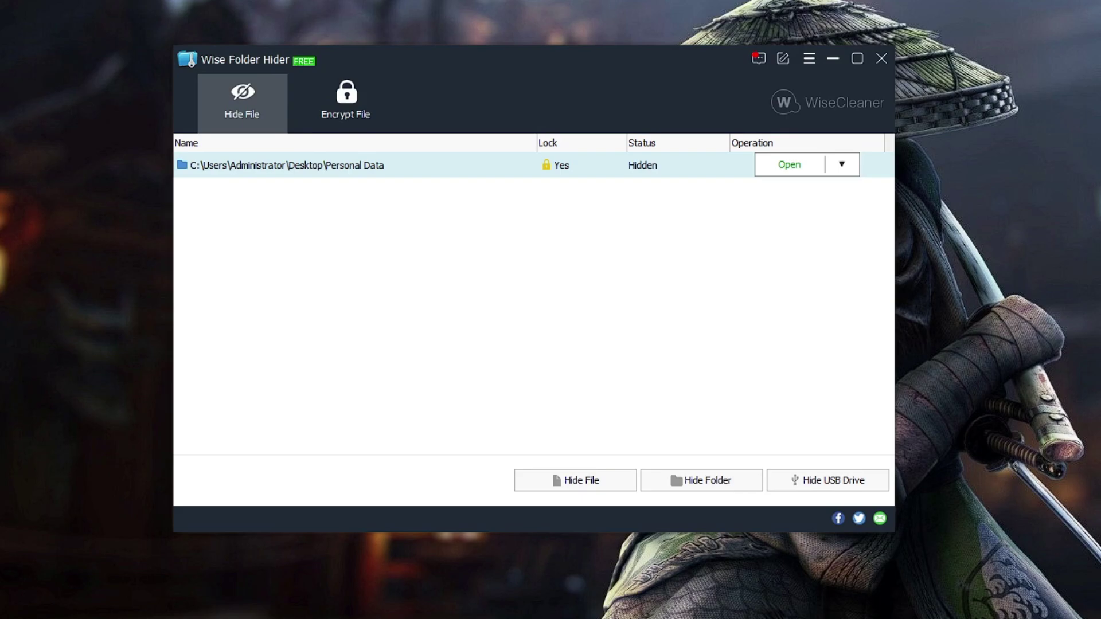